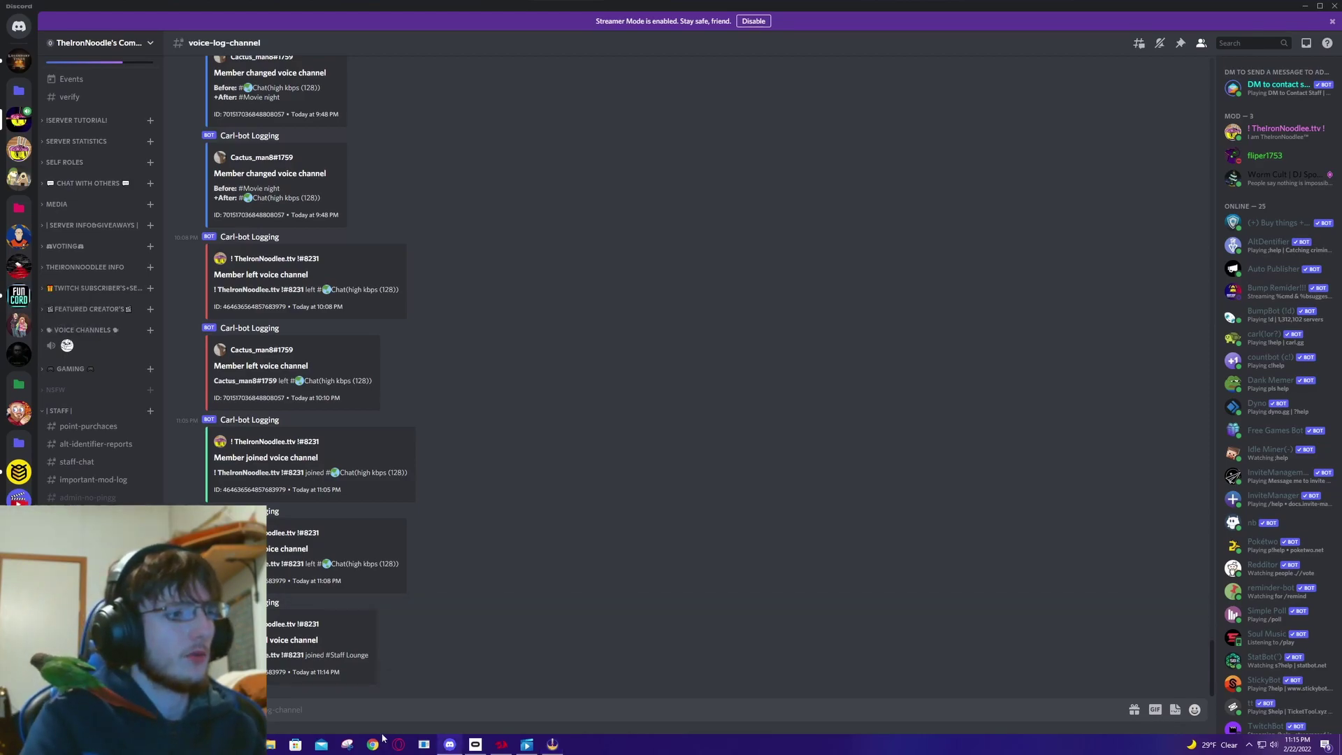
# Step: Launch the VRChat app from the Windows taskbar search
pyautogui.click(155, 745)
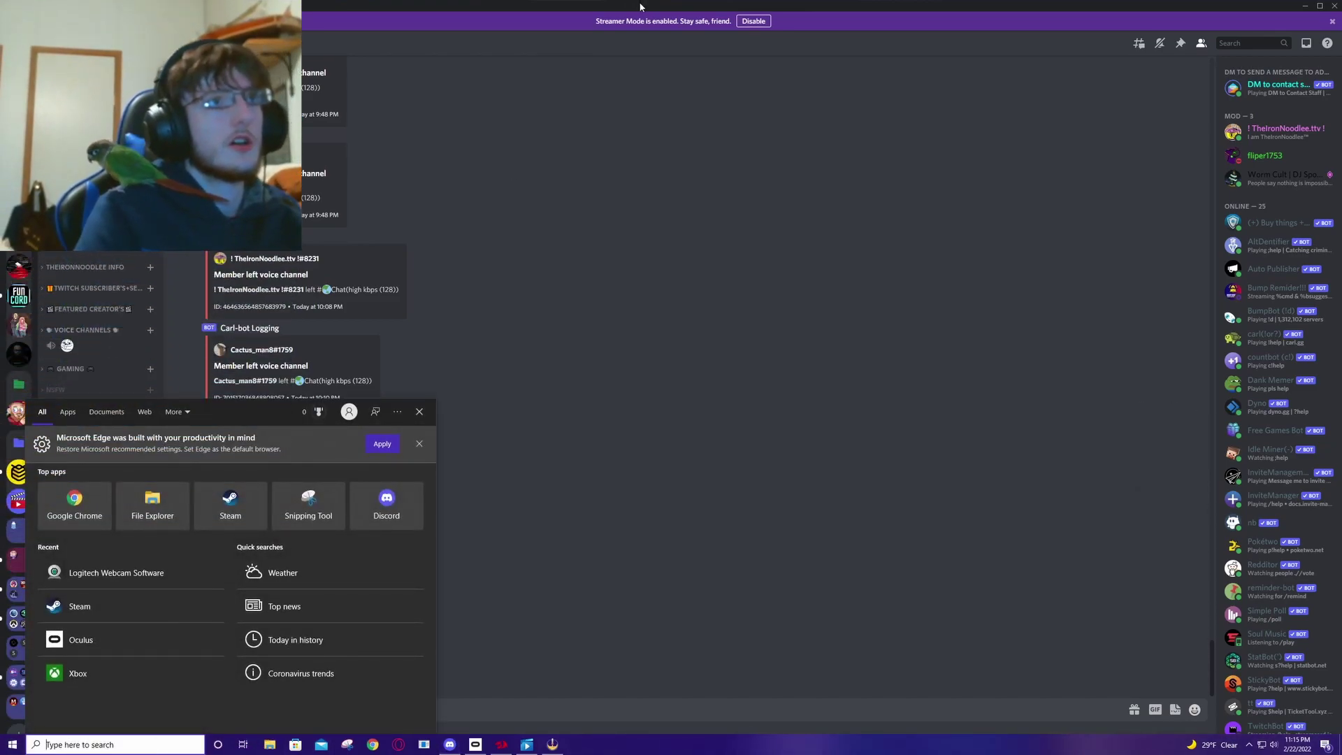
pyautogui.write('steamvr')
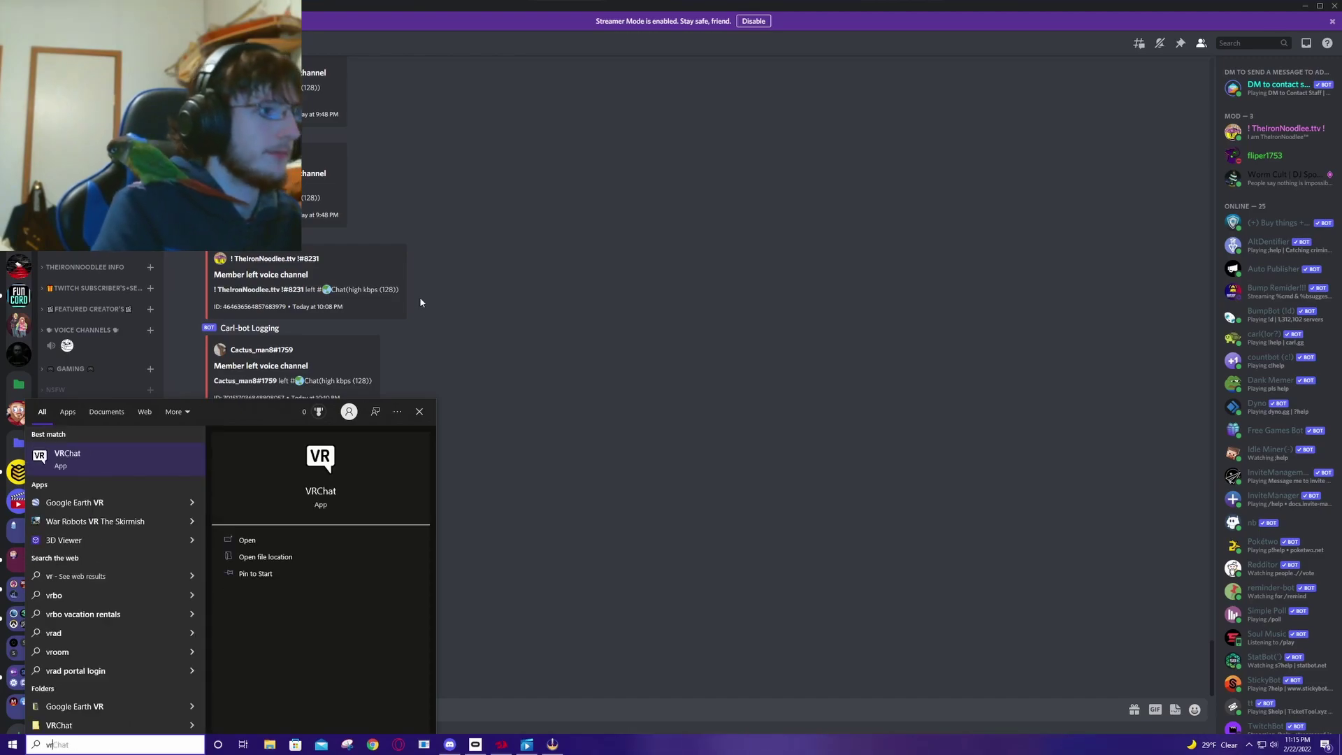
pyautogui.press('Return')
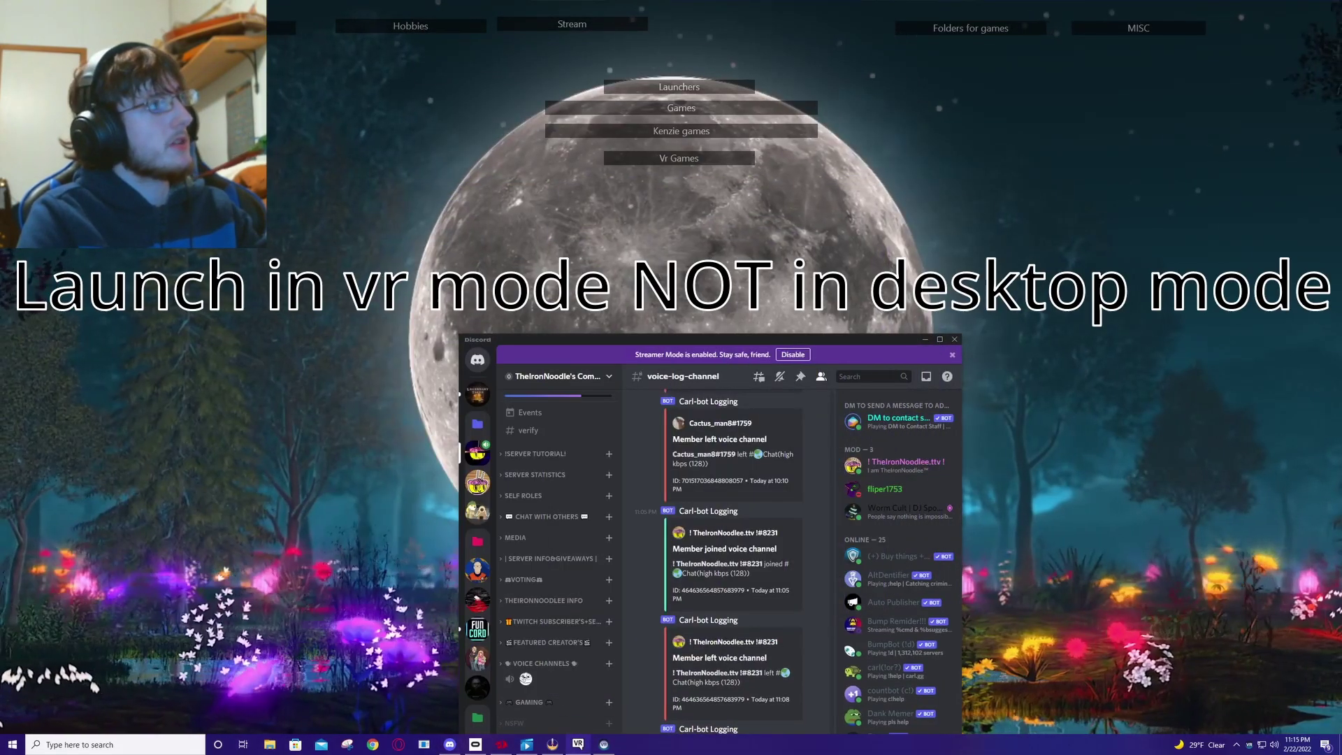
# Step: Share the VRChat window to the Staff Lounge voice channel at 720p 60fps and go live
pyautogui.moveTo(597, 338); pyautogui.dragTo(628, 2)
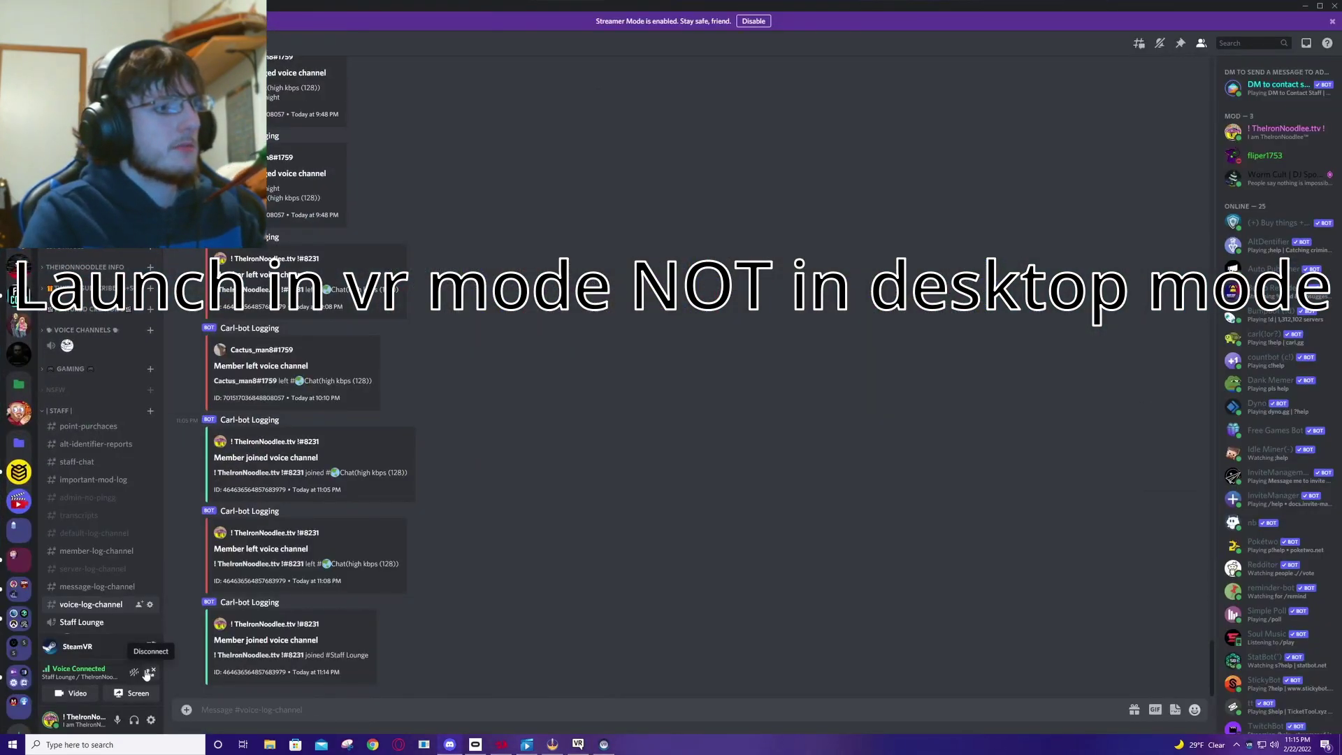
pyautogui.click(134, 693)
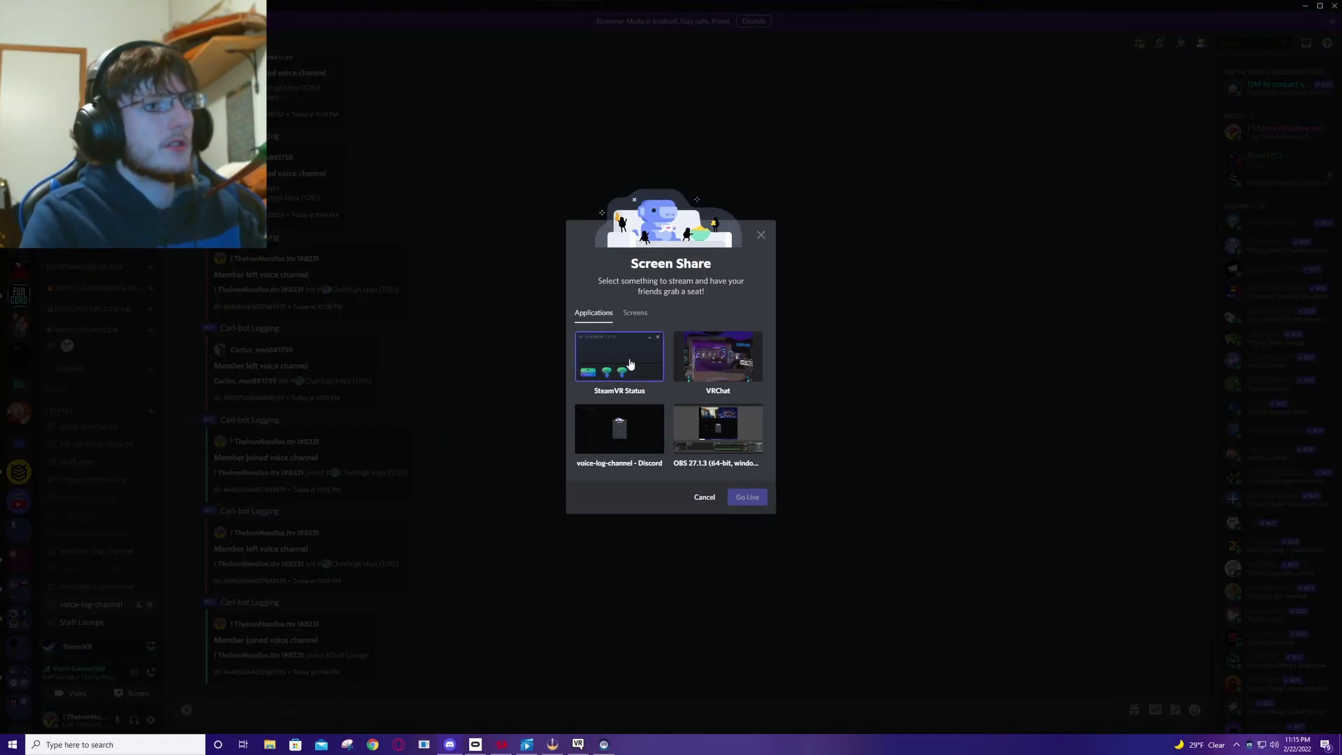
pyautogui.click(718, 364)
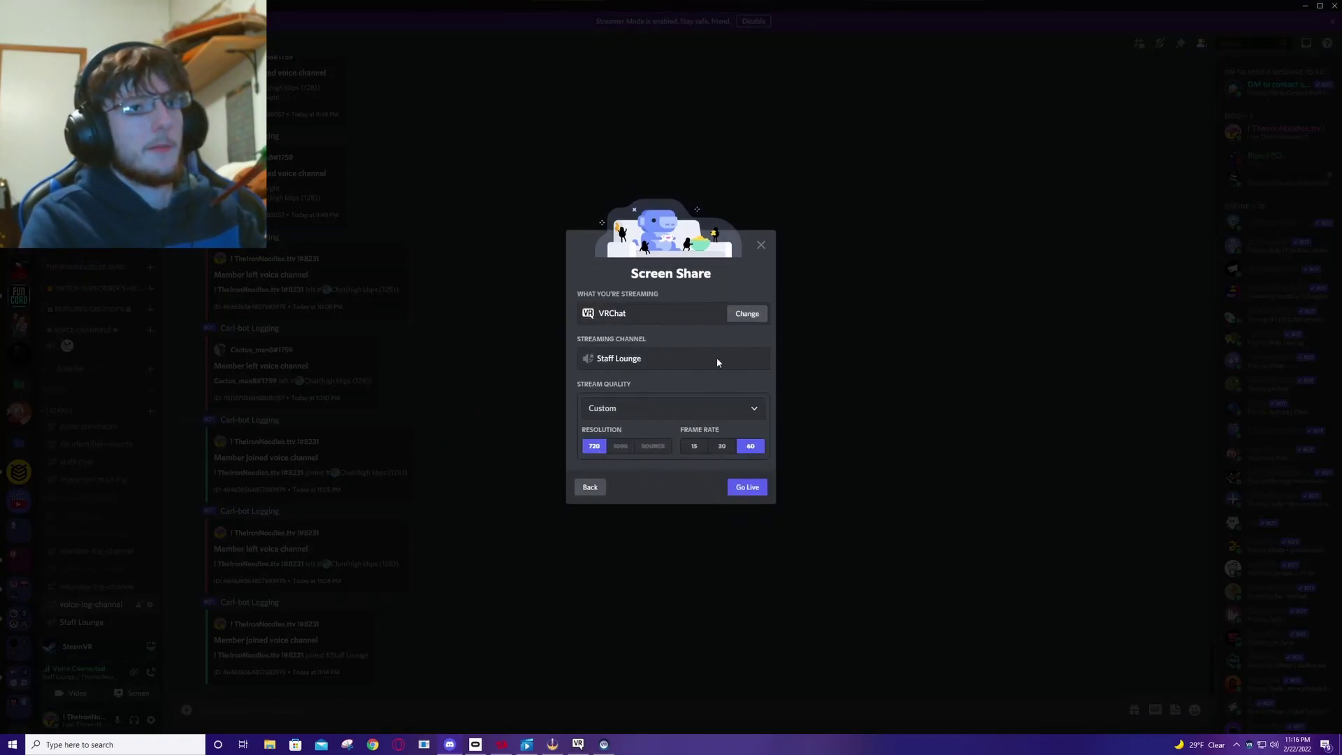
pyautogui.click(752, 488)
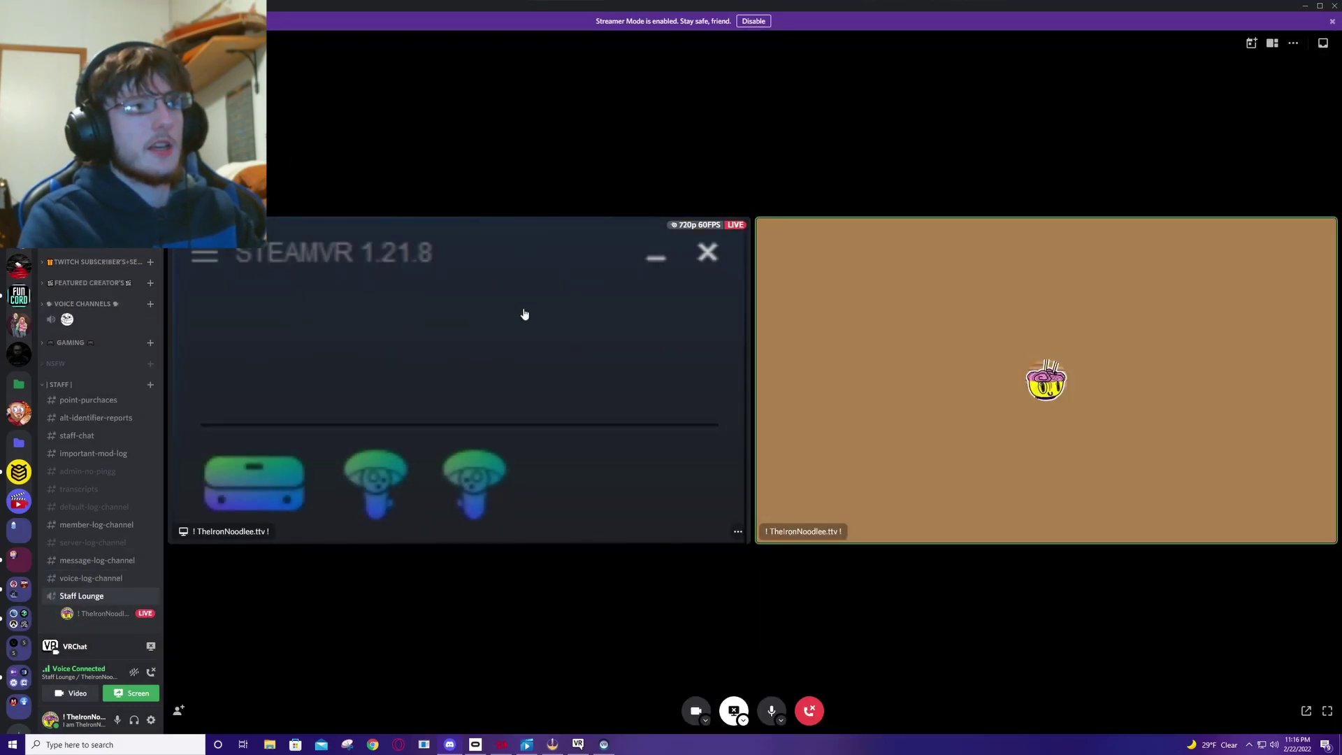
# Step: Enlarge the live stream tile to watch what is being streamed
pyautogui.click(303, 313)
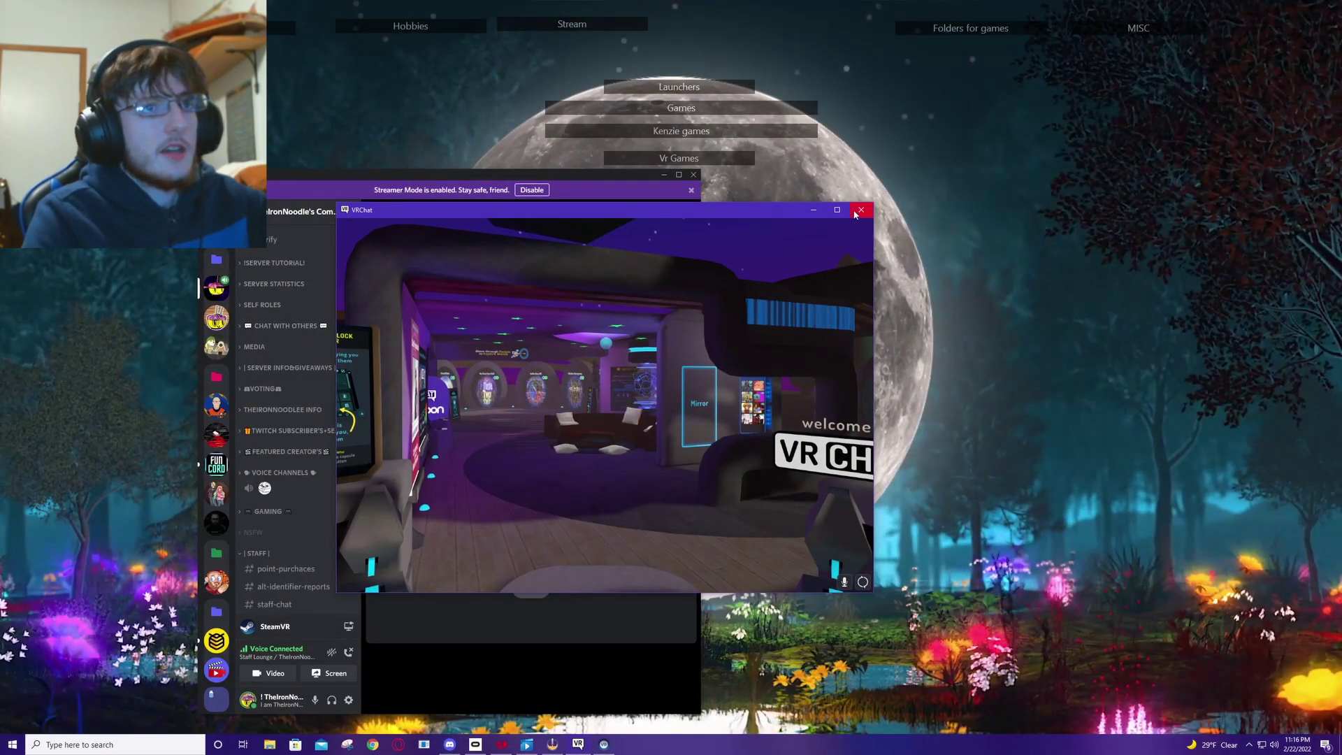
# Step: Close the VRChat game window so SteamVR exits VR, then reposition a window
pyautogui.click(605, 745)
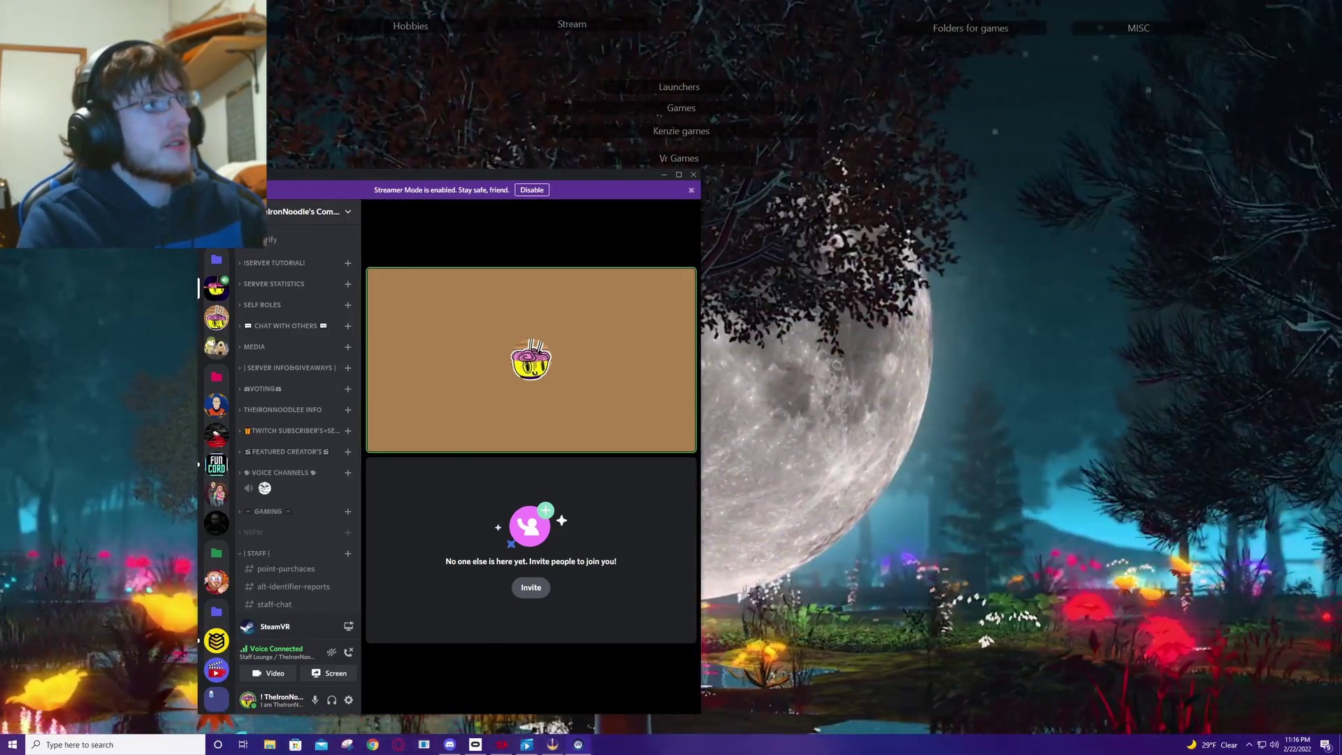
pyautogui.moveTo(215, 300); pyautogui.dragTo(788, 323)
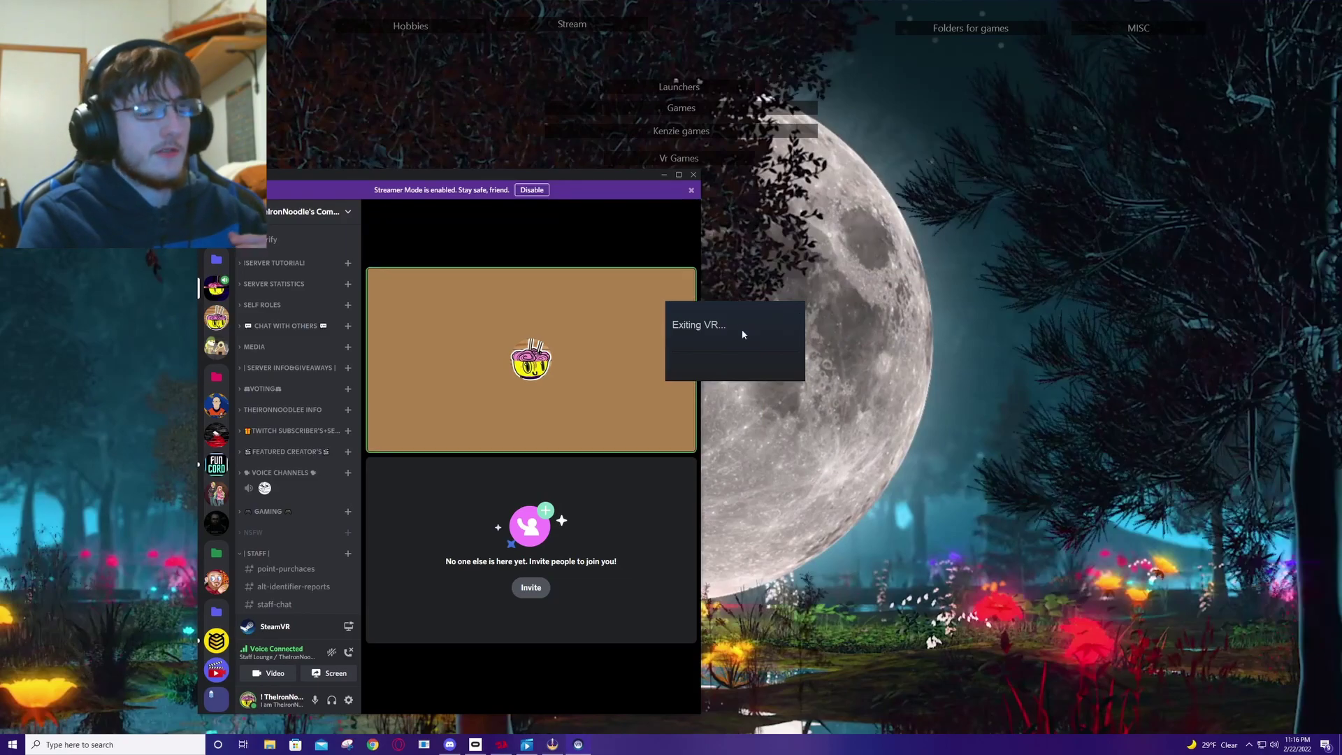
# Step: Launch Steam from taskbar search and start SteamVR with its VR button
pyautogui.click(187, 742)
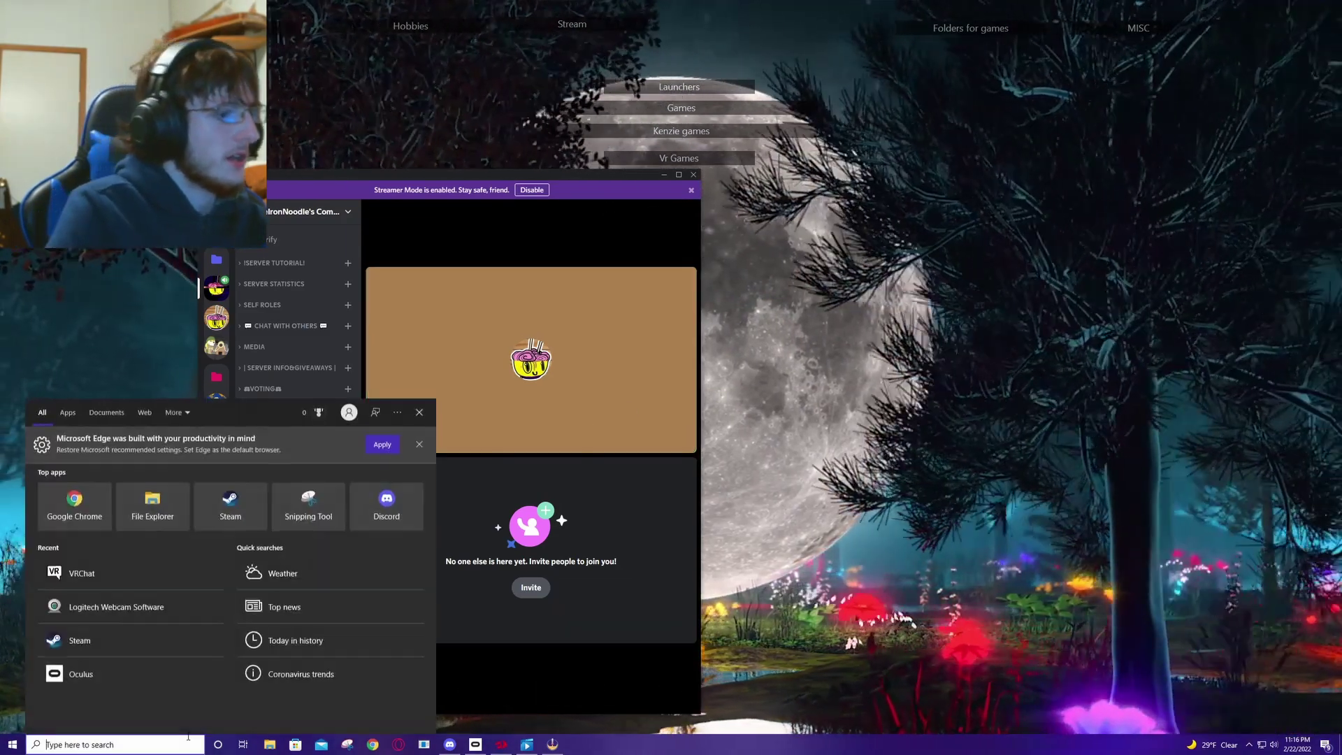
pyautogui.write('steam')
pyautogui.press('Return')
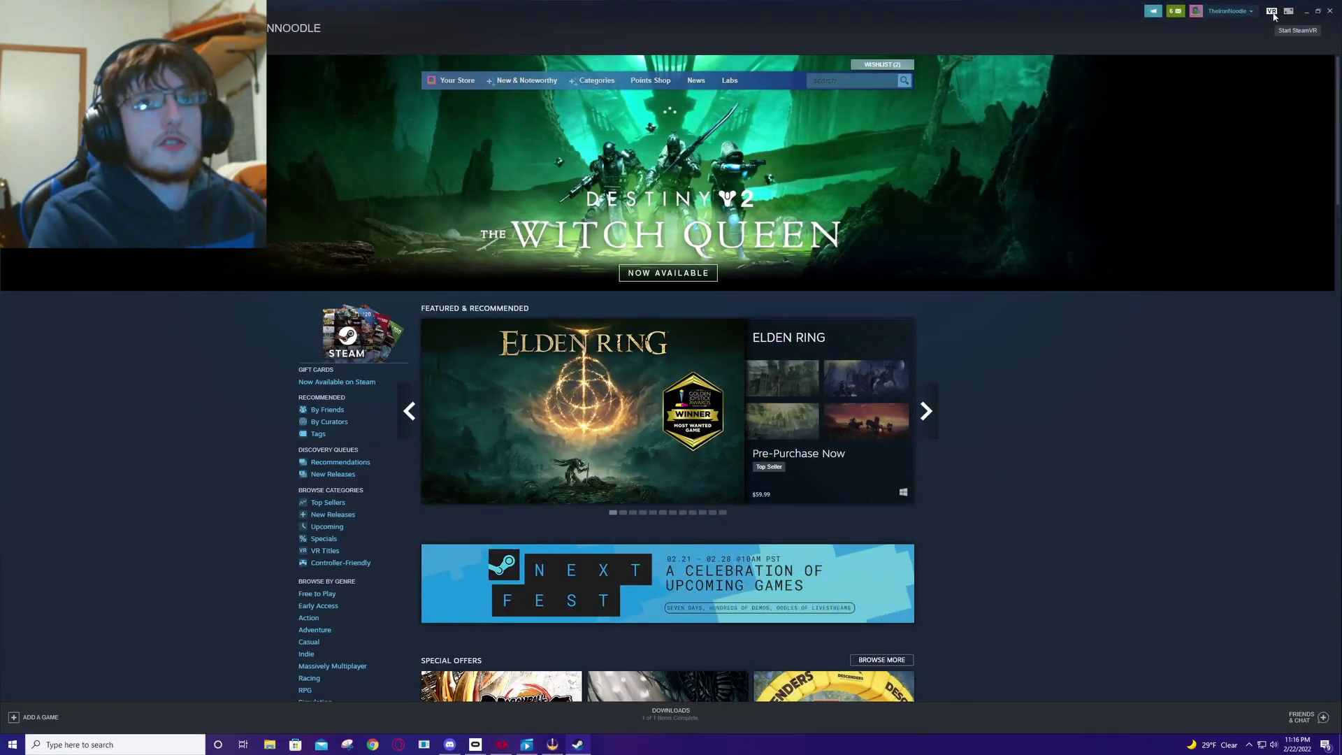
pyautogui.click(1272, 12)
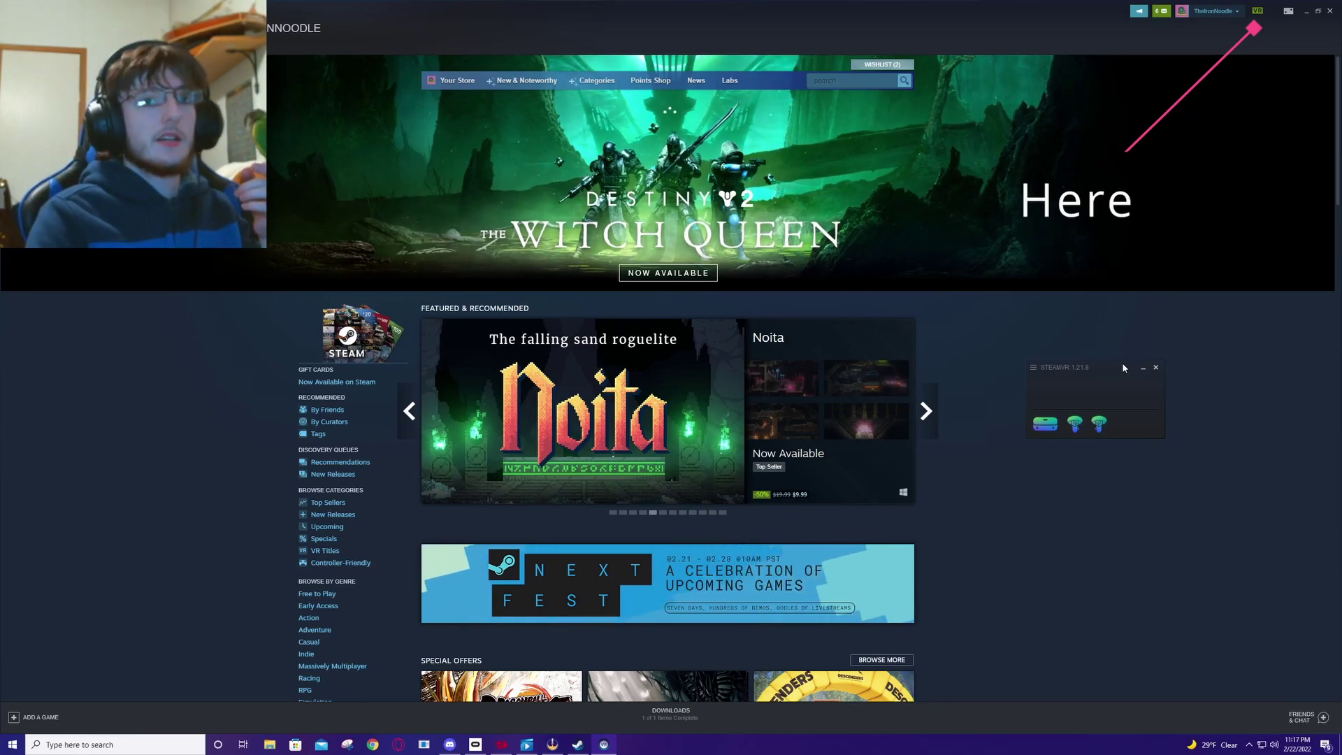
# Step: Hide Steam, rearrange the SteamVR status and Discord windows, and relaunch VRChat from its desktop icon
pyautogui.click(1303, 12)
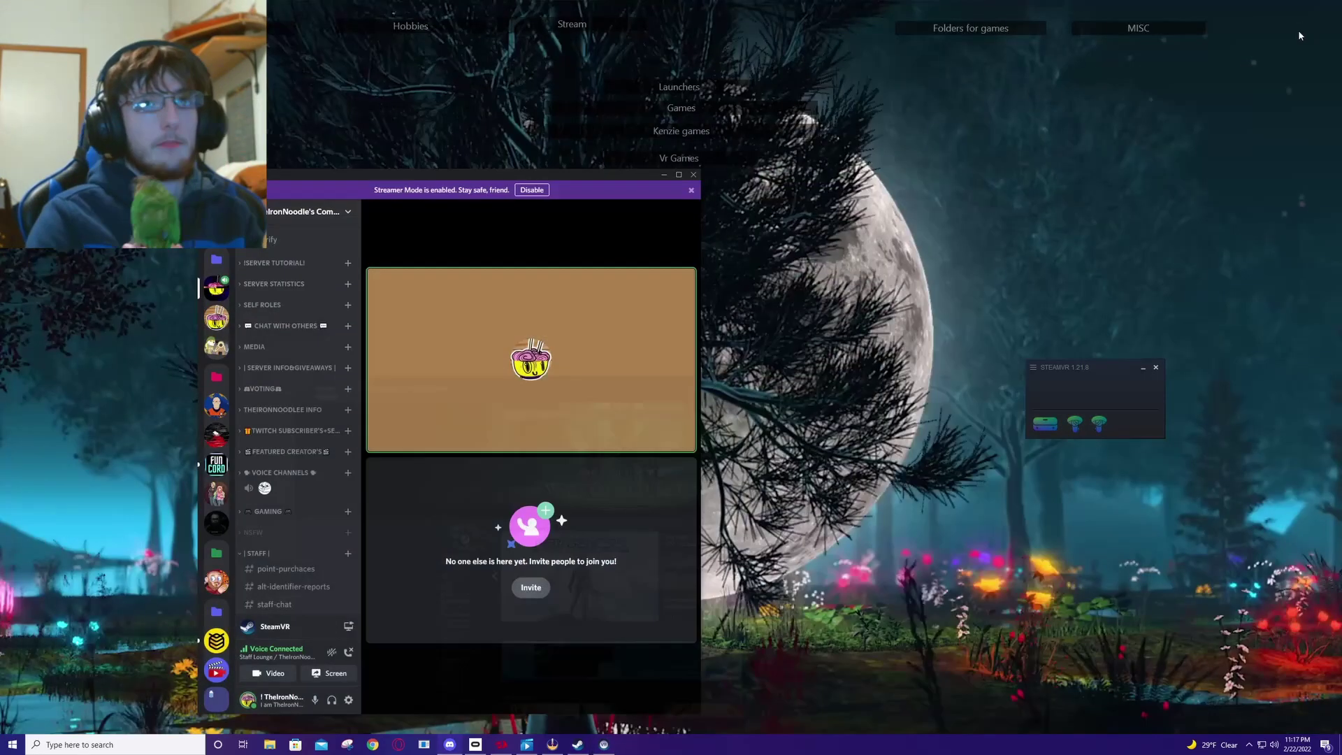
pyautogui.moveTo(1118, 369); pyautogui.dragTo(1132, 308)
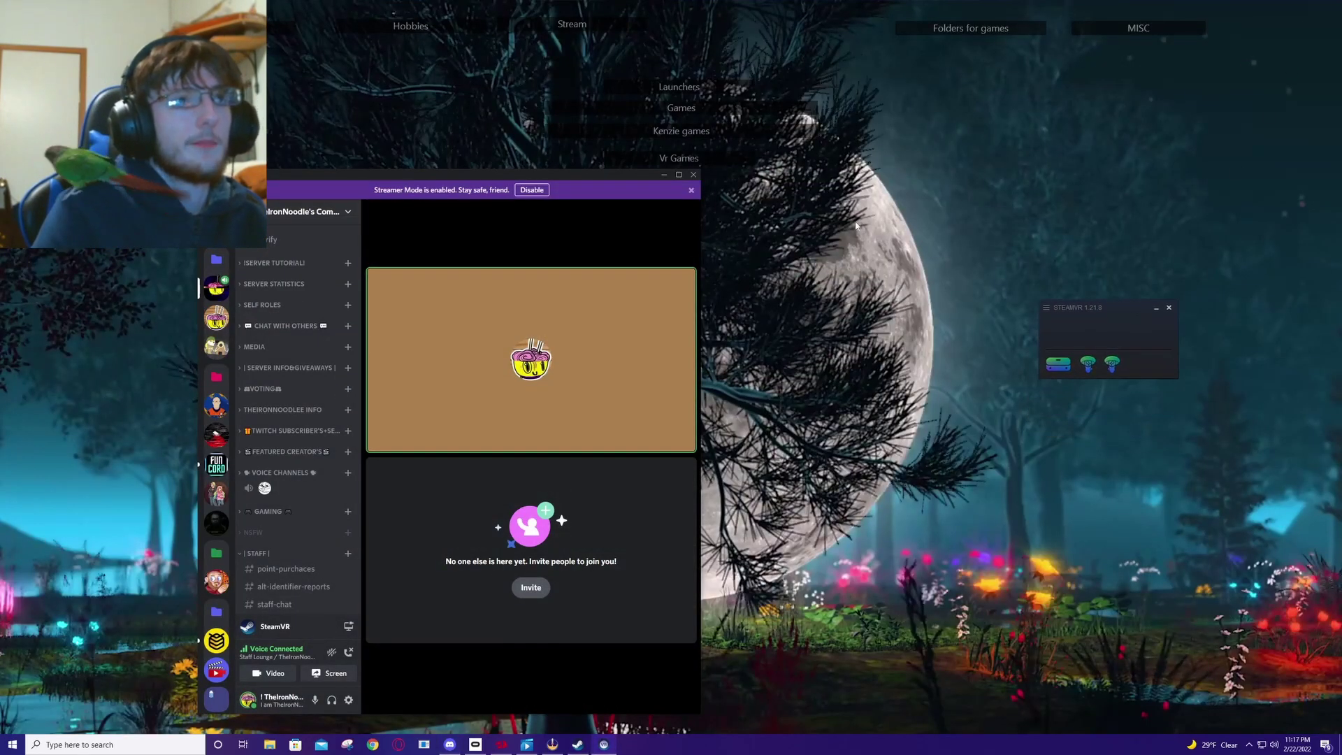
pyautogui.moveTo(630, 173); pyautogui.dragTo(472, 193)
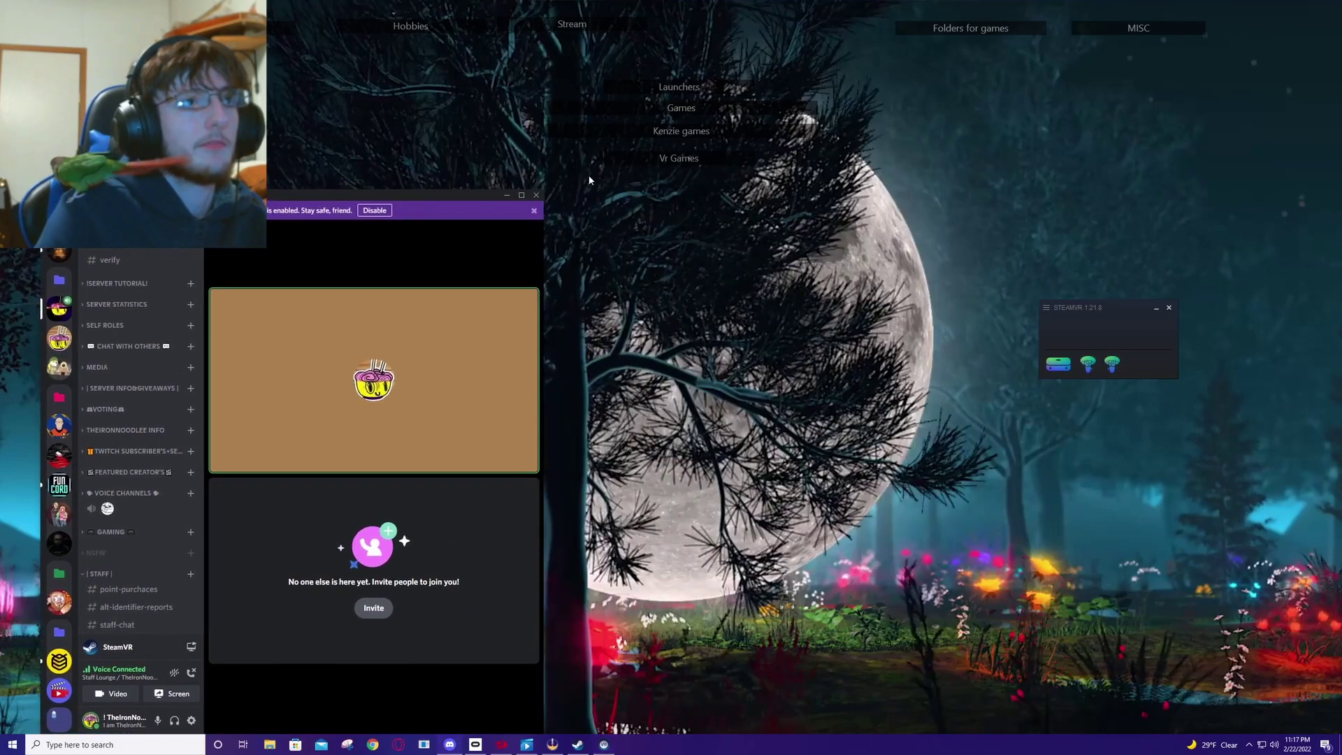
pyautogui.doubleClick(628, 185)
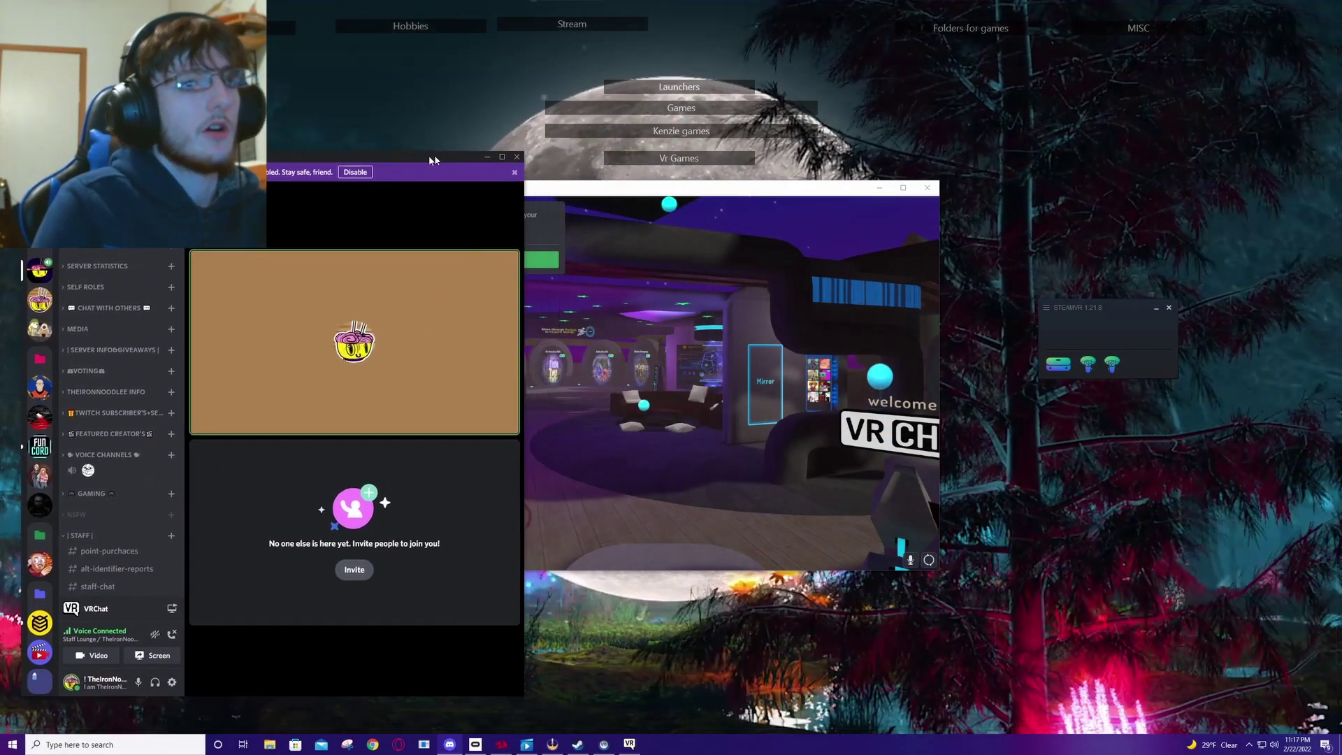
pyautogui.moveTo(646, 4)
pyautogui.mouseDown()
pyautogui.moveTo(345, 168)
pyautogui.moveTo(556, 195)
pyautogui.moveTo(488, 199)
pyautogui.mouseUp()
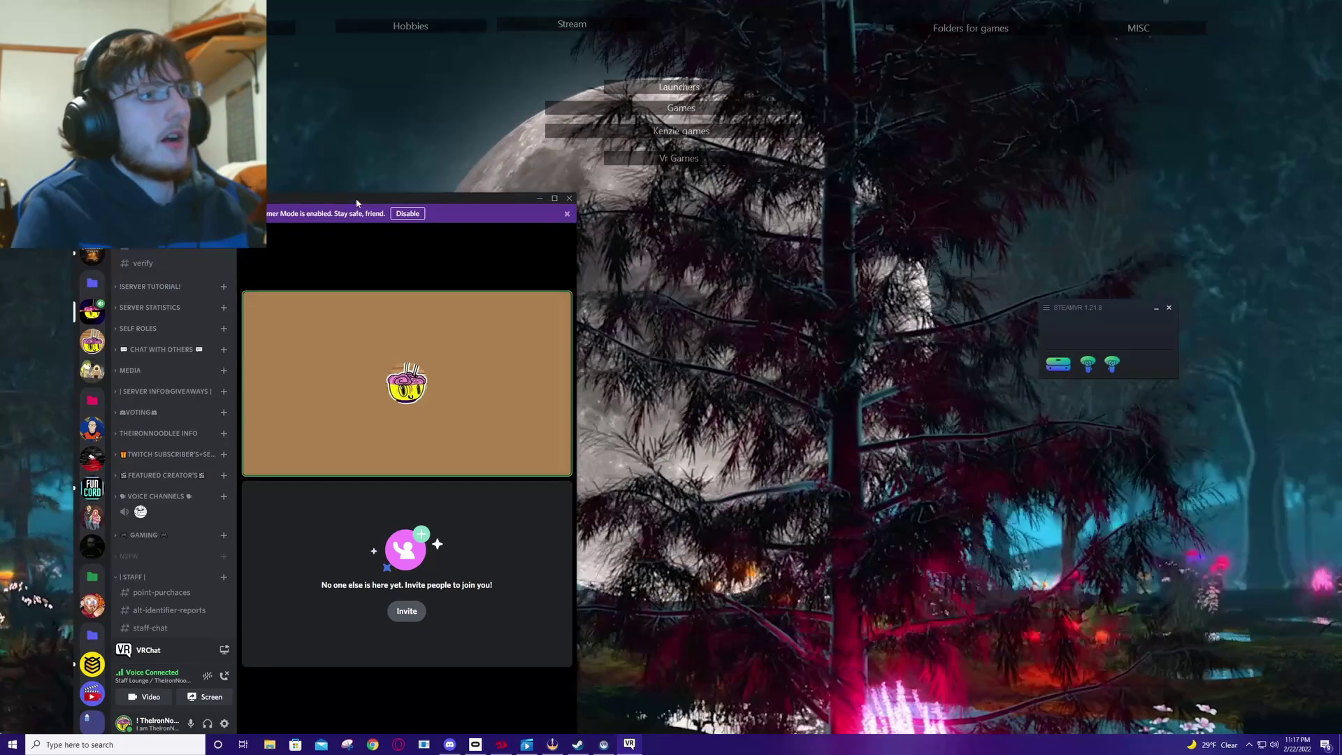
# Step: Maximize Discord and go live with the VRChat application window at 720p 60fps
pyautogui.moveTo(360, 197); pyautogui.dragTo(615, 65)
pyautogui.doubleClick(615, 66)
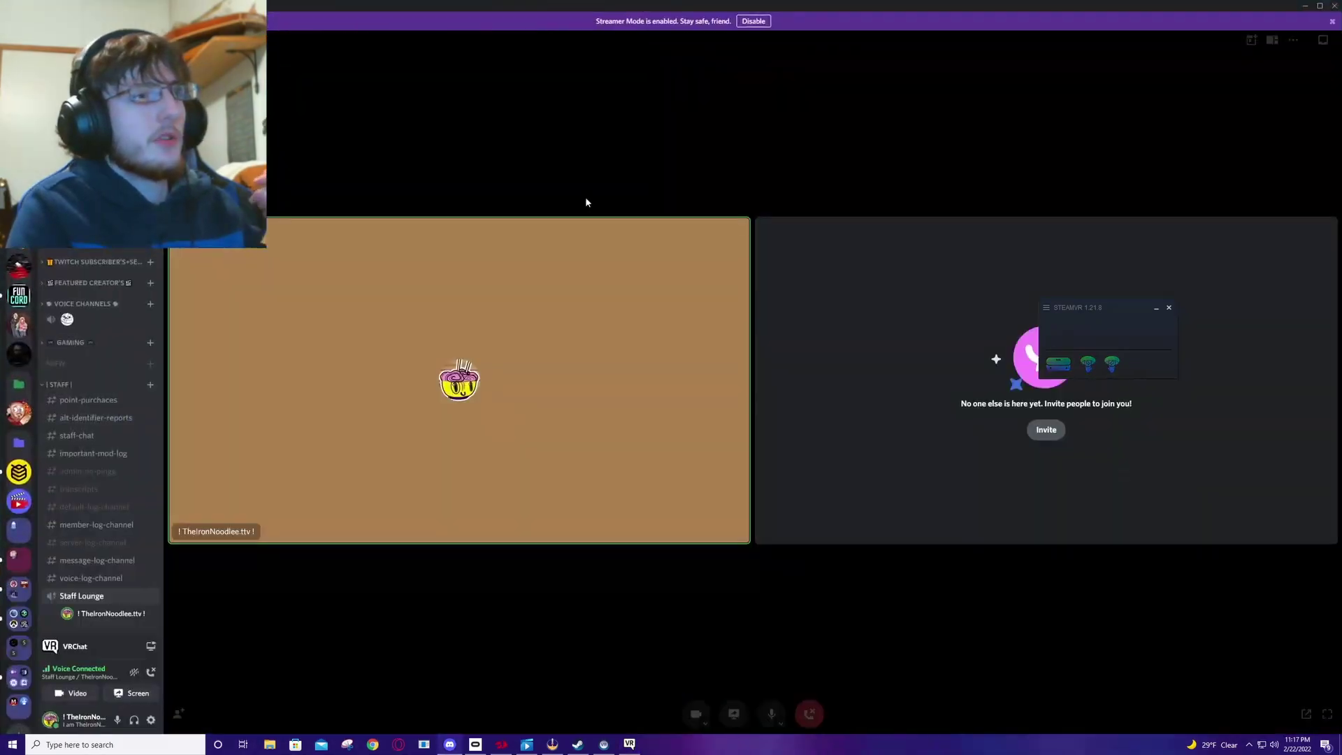
pyautogui.click(138, 692)
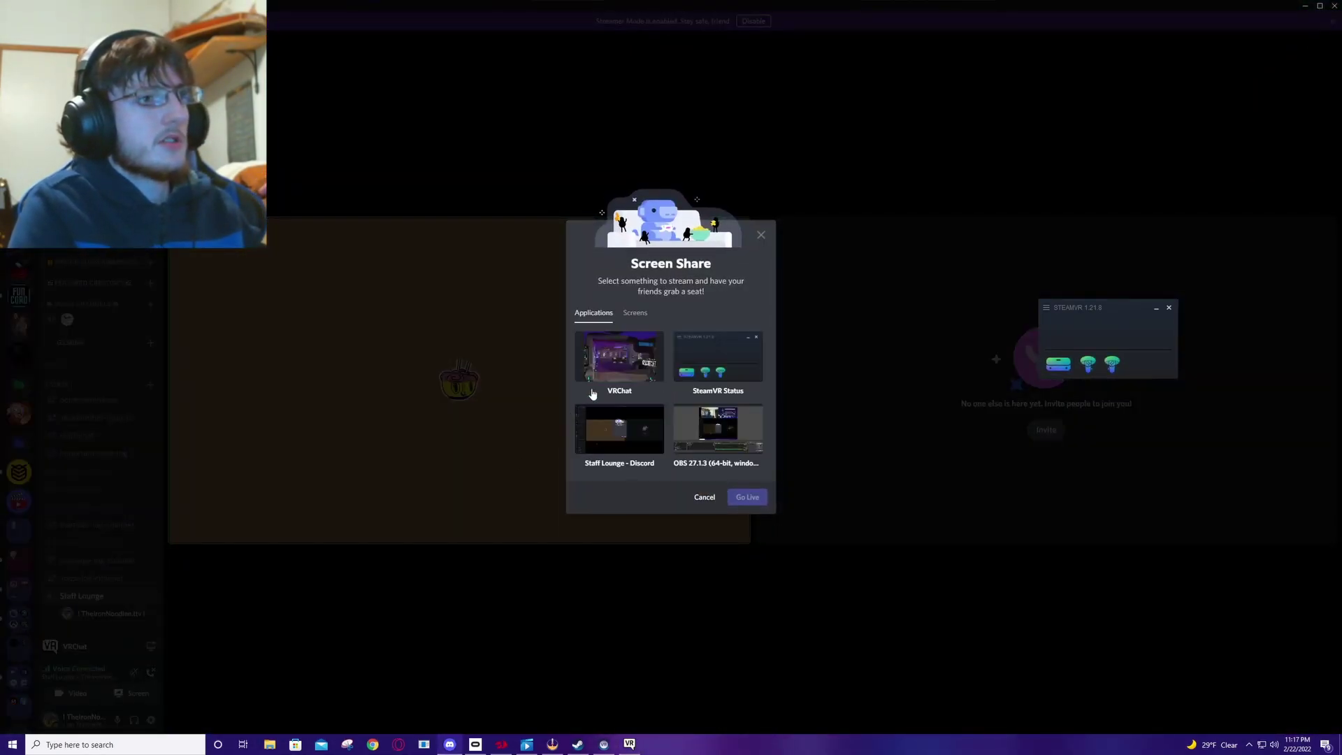
pyautogui.click(637, 316)
pyautogui.click(610, 314)
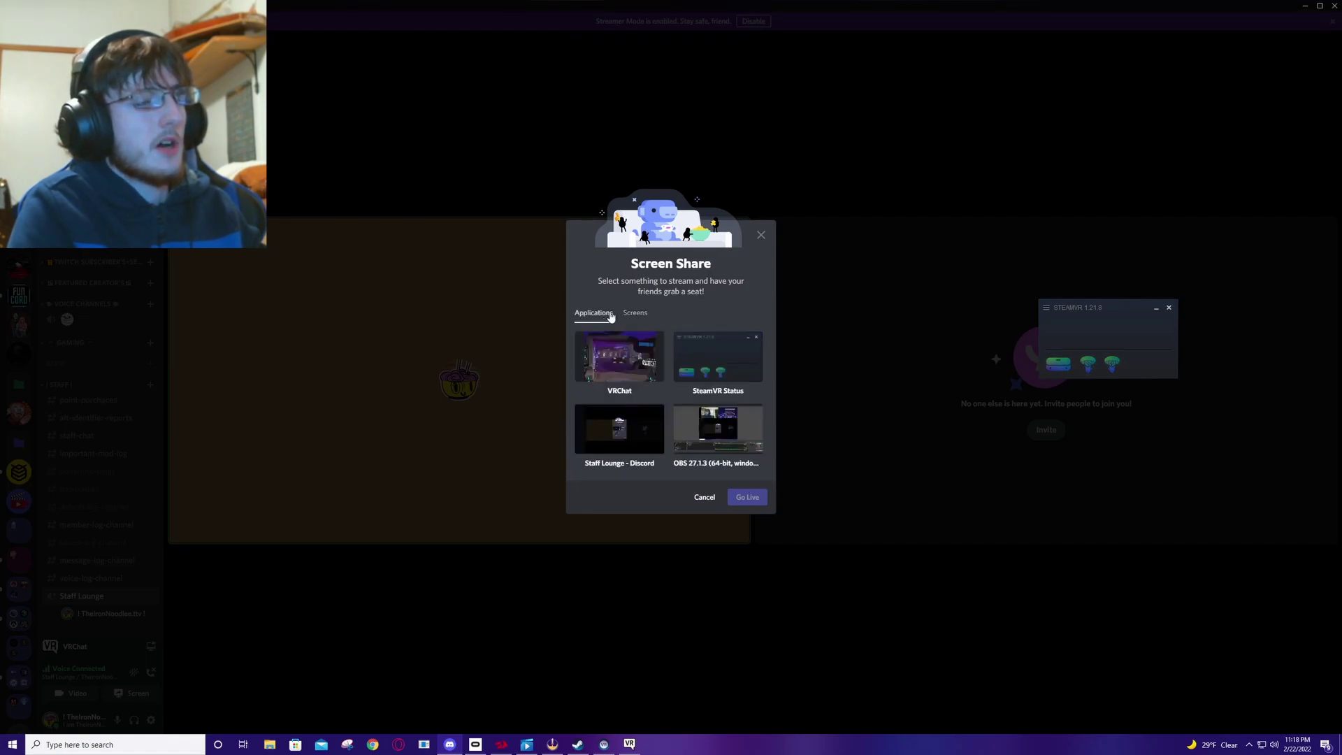
pyautogui.click(645, 361)
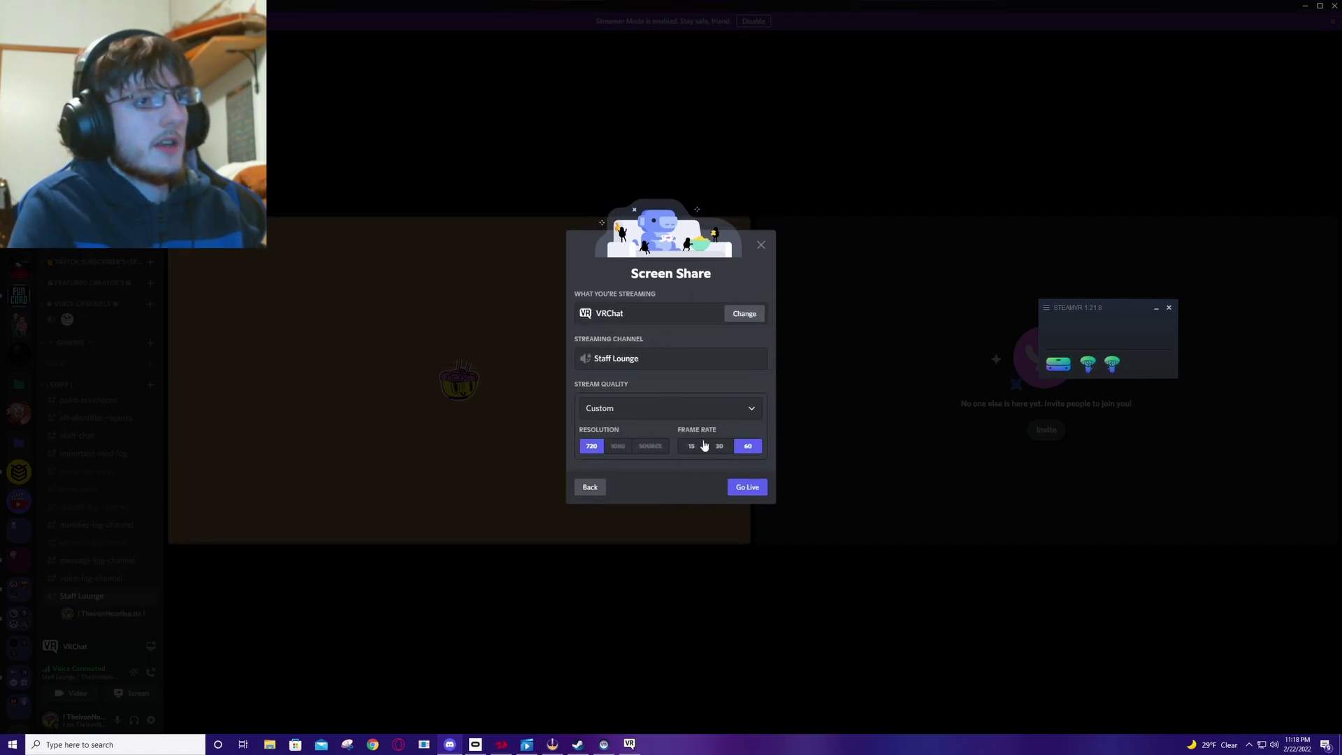
pyautogui.click(749, 485)
pyautogui.click(548, 431)
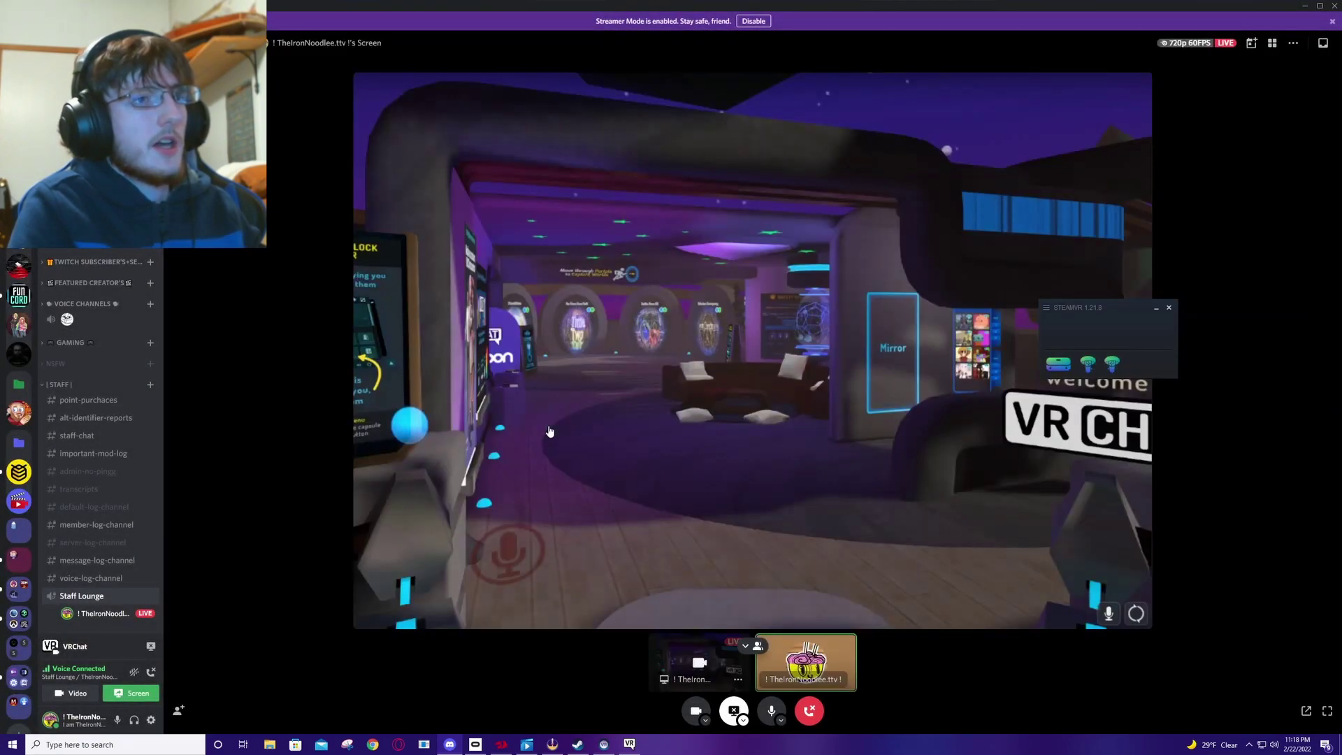